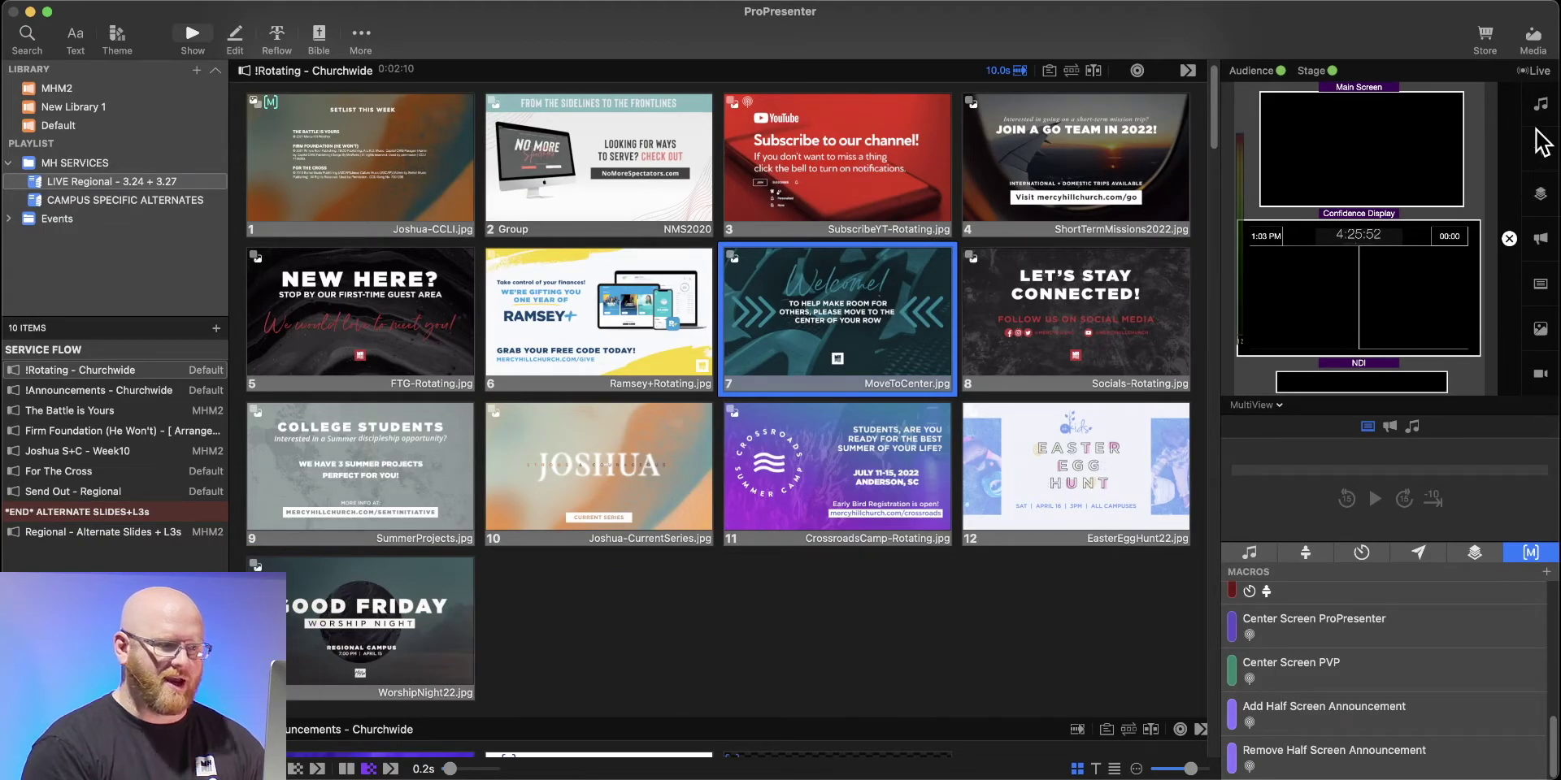
Put Verse 1 of The Battle is Yours live, then remove it with Clear Slide
{"action": "scroll", "coordinate": [735, 547], "scroll_direction": "down", "scroll_amount": 10}
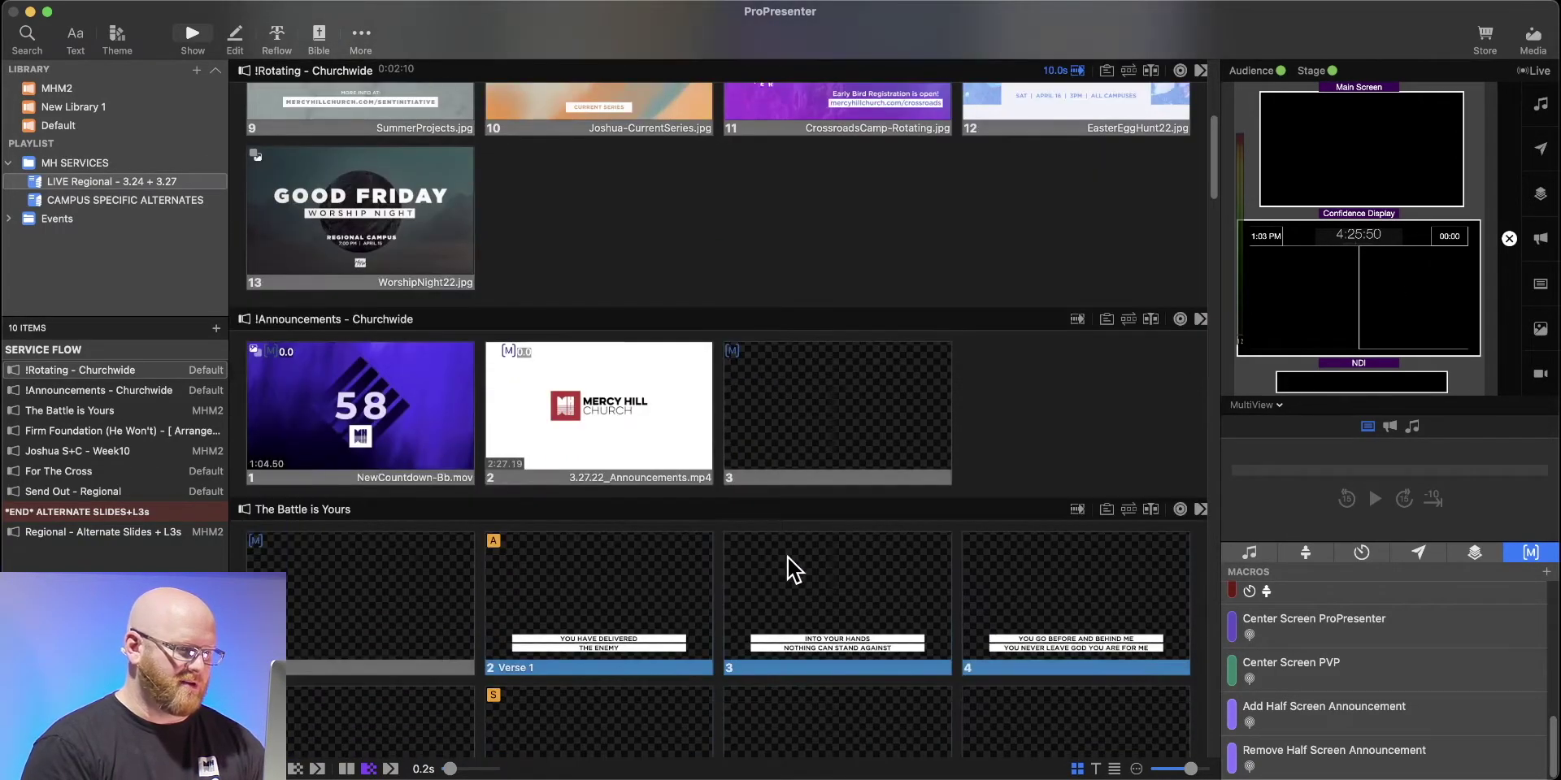
{"action": "scroll", "coordinate": [786, 556], "scroll_direction": "down", "scroll_amount": 3}
{"action": "left_click", "coordinate": [564, 461]}
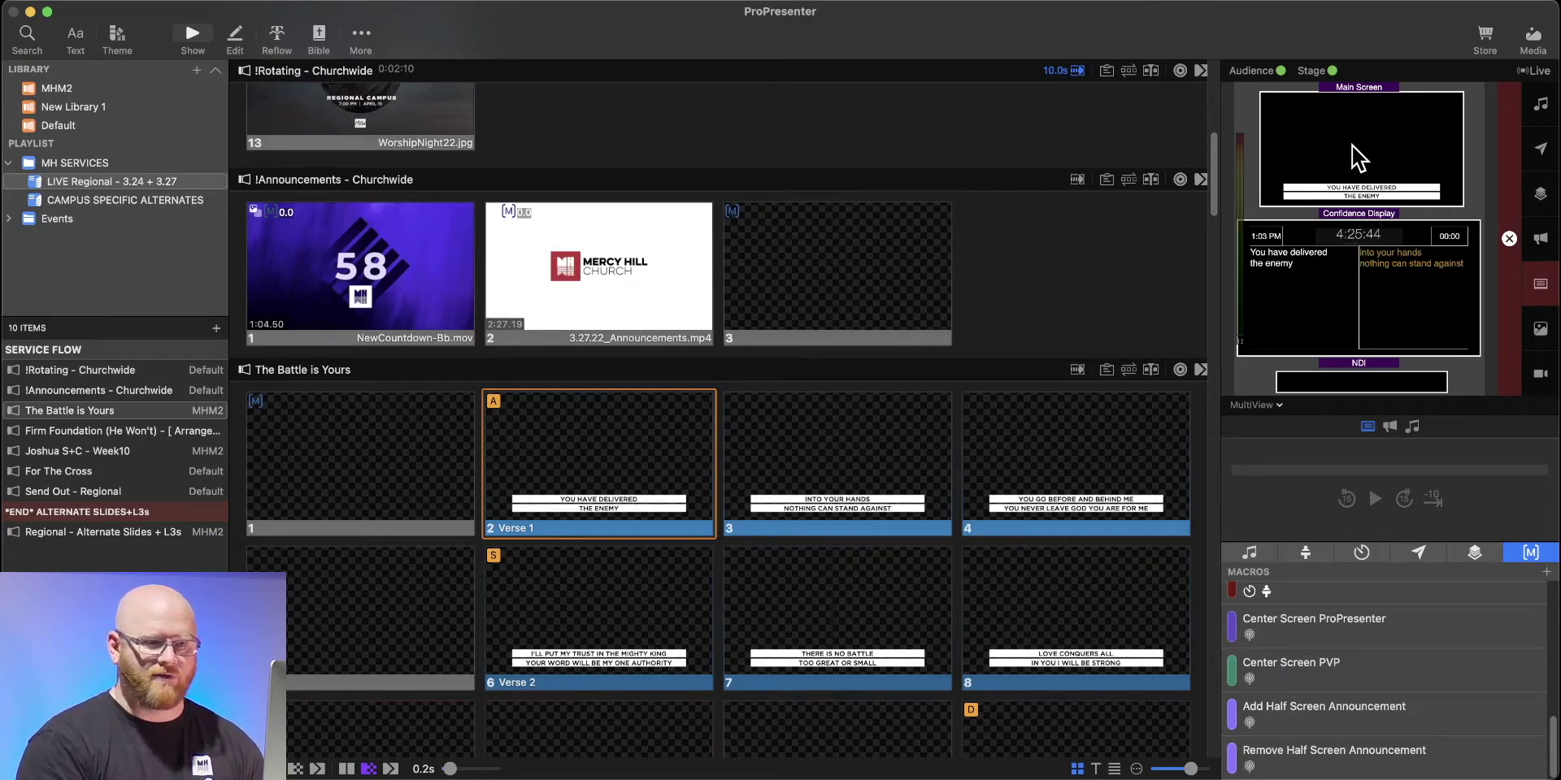
{"action": "left_click", "coordinate": [1540, 286]}
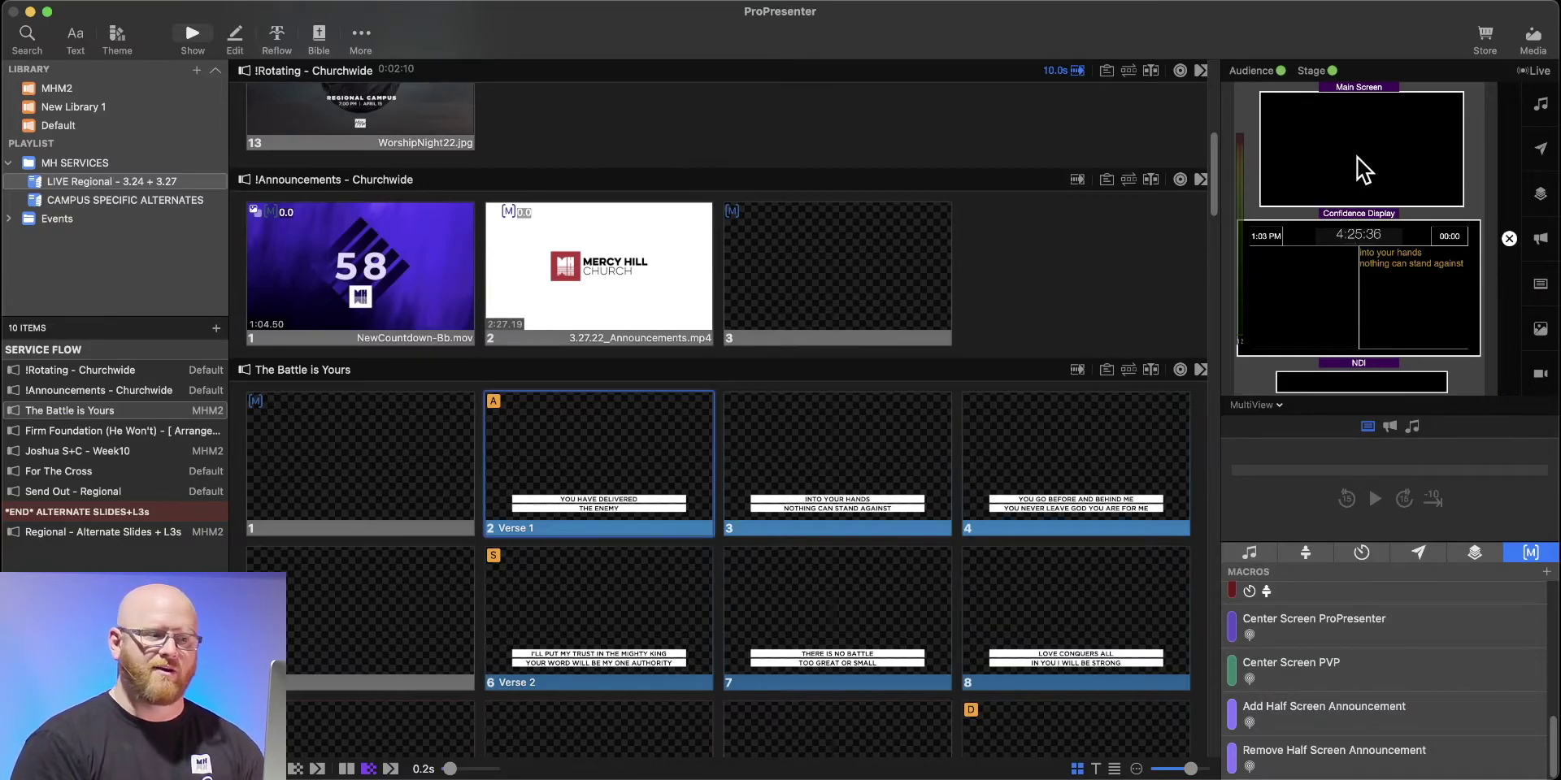
Send slide 3 lyrics live, clear them with Clear All, and open Joshua S+C - Week10
{"action": "left_click", "coordinate": [810, 509]}
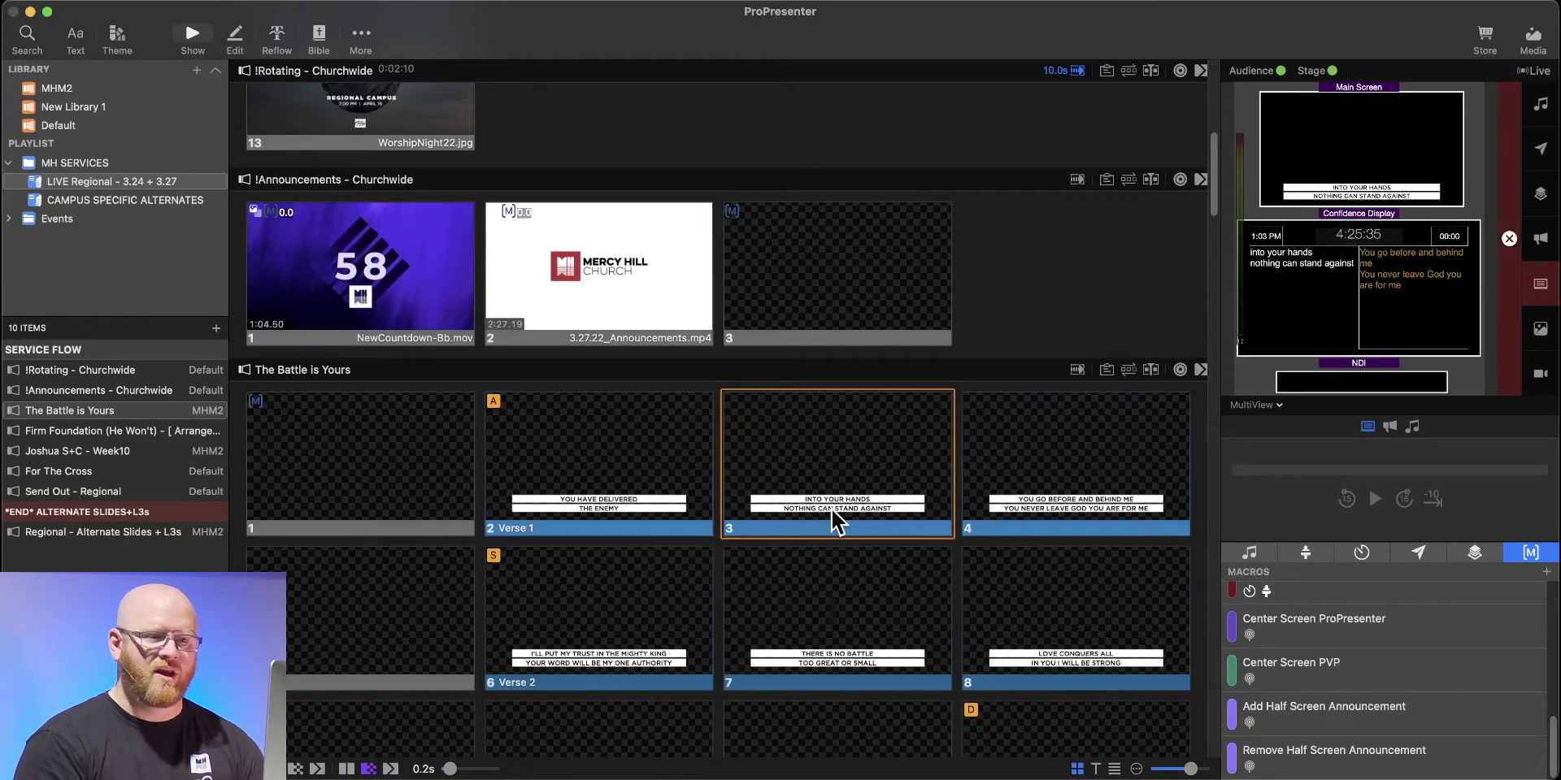
{"action": "left_click", "coordinate": [1507, 271]}
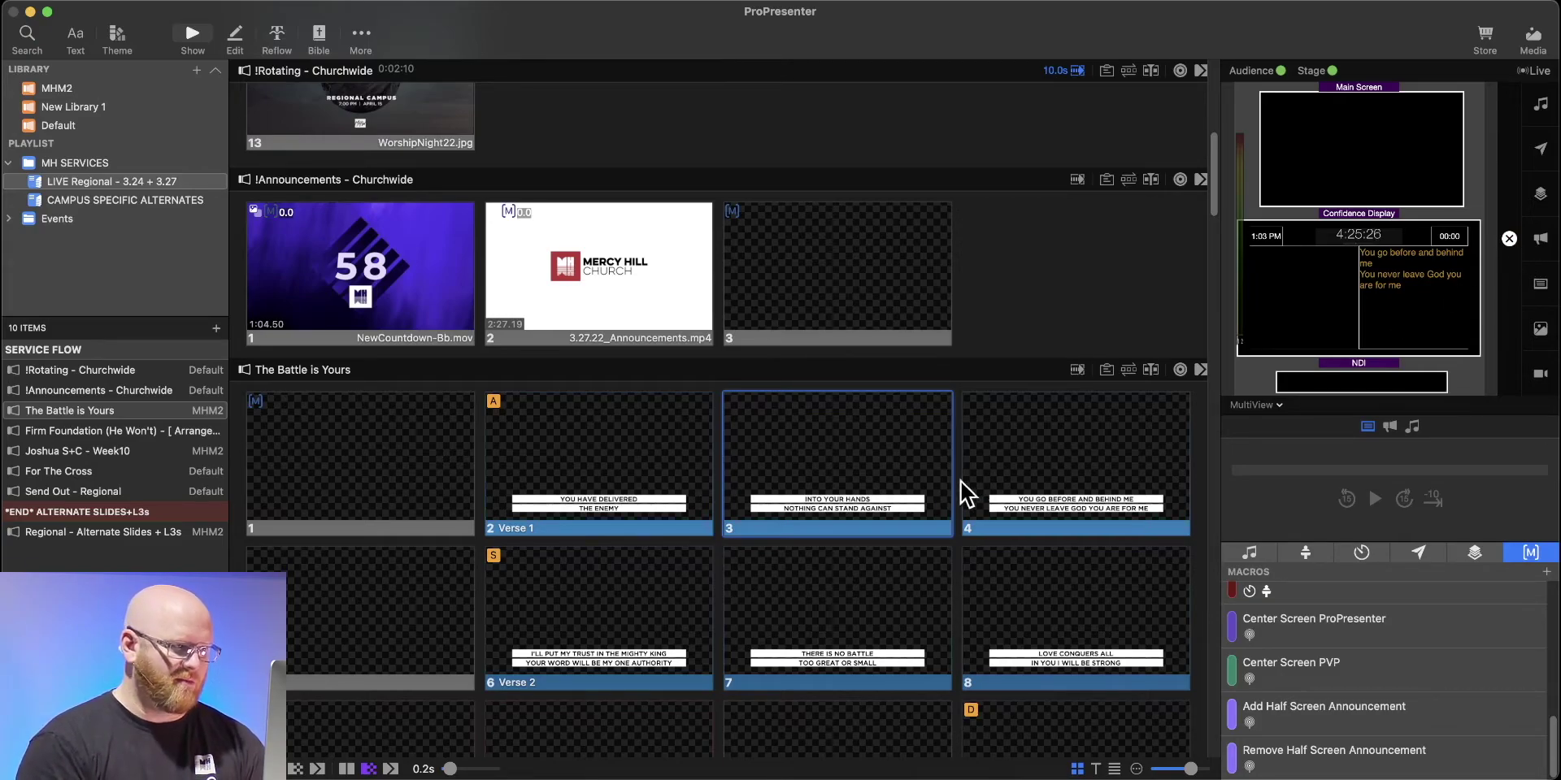
{"action": "left_click", "coordinate": [61, 452]}
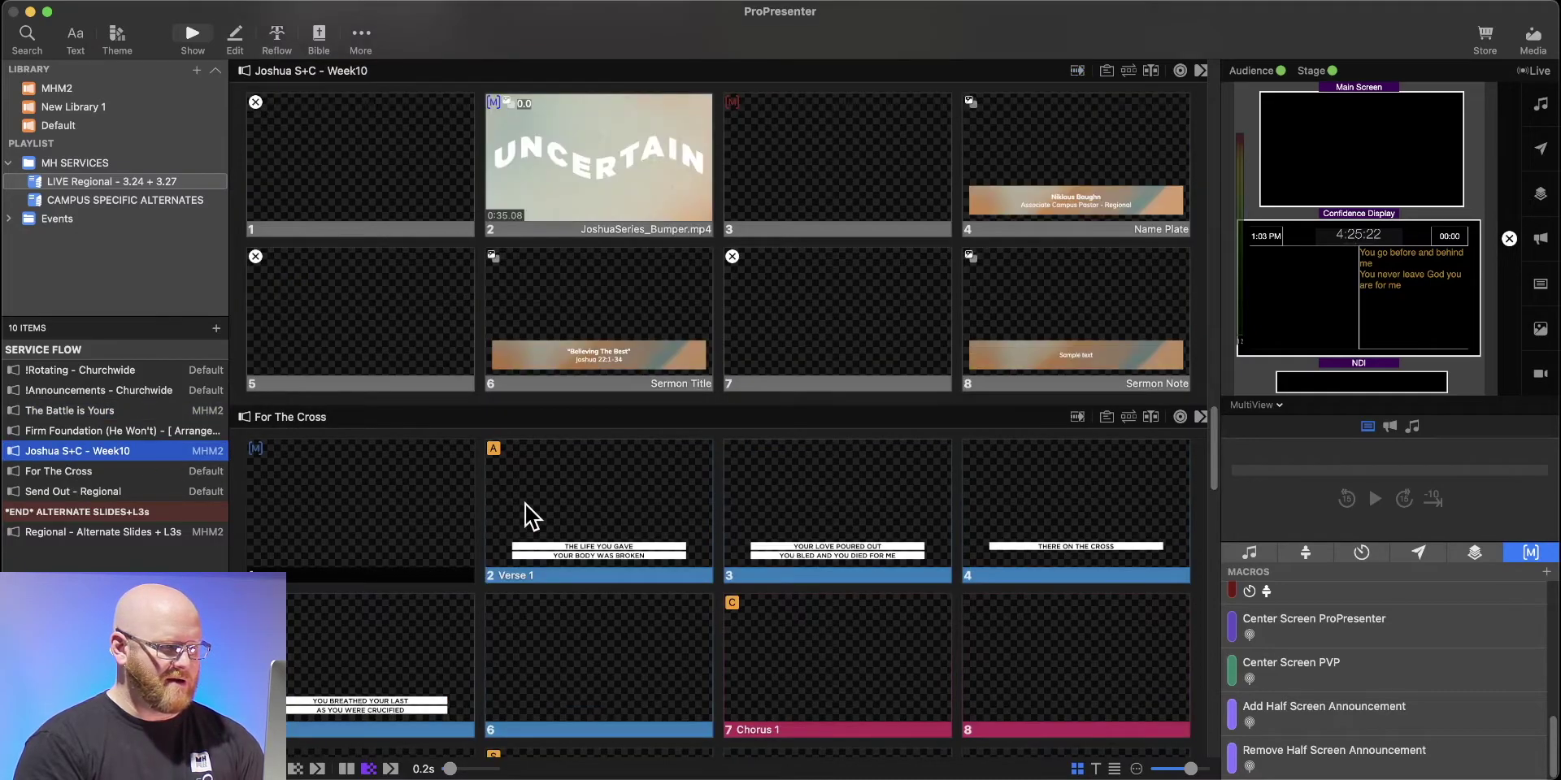
Open Send Out - Regional, put the slide 4 giving lower third live, then Clear All
{"action": "scroll", "coordinate": [576, 486], "scroll_direction": "down", "scroll_amount": 5}
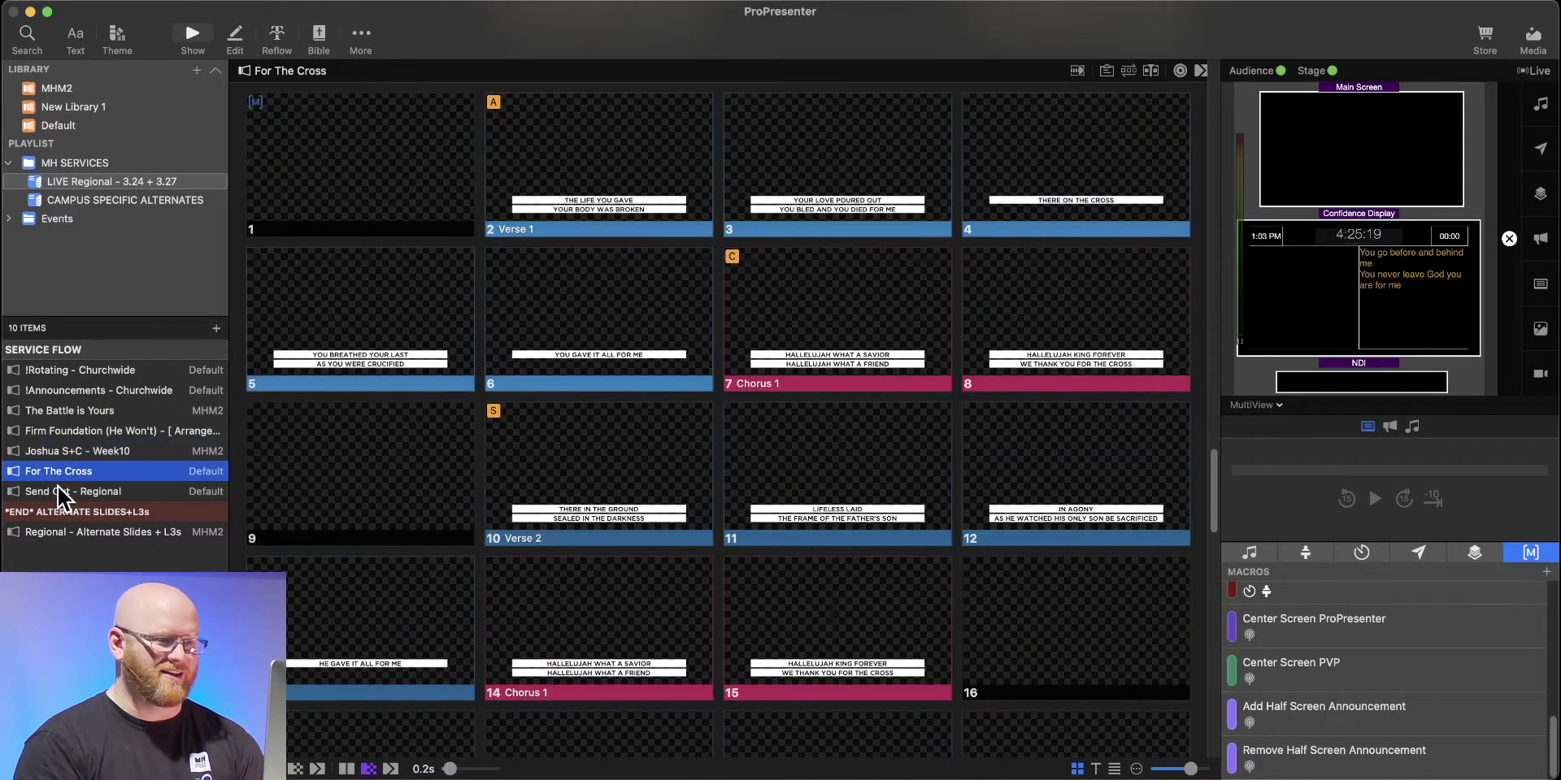
{"action": "left_click", "coordinate": [57, 488]}
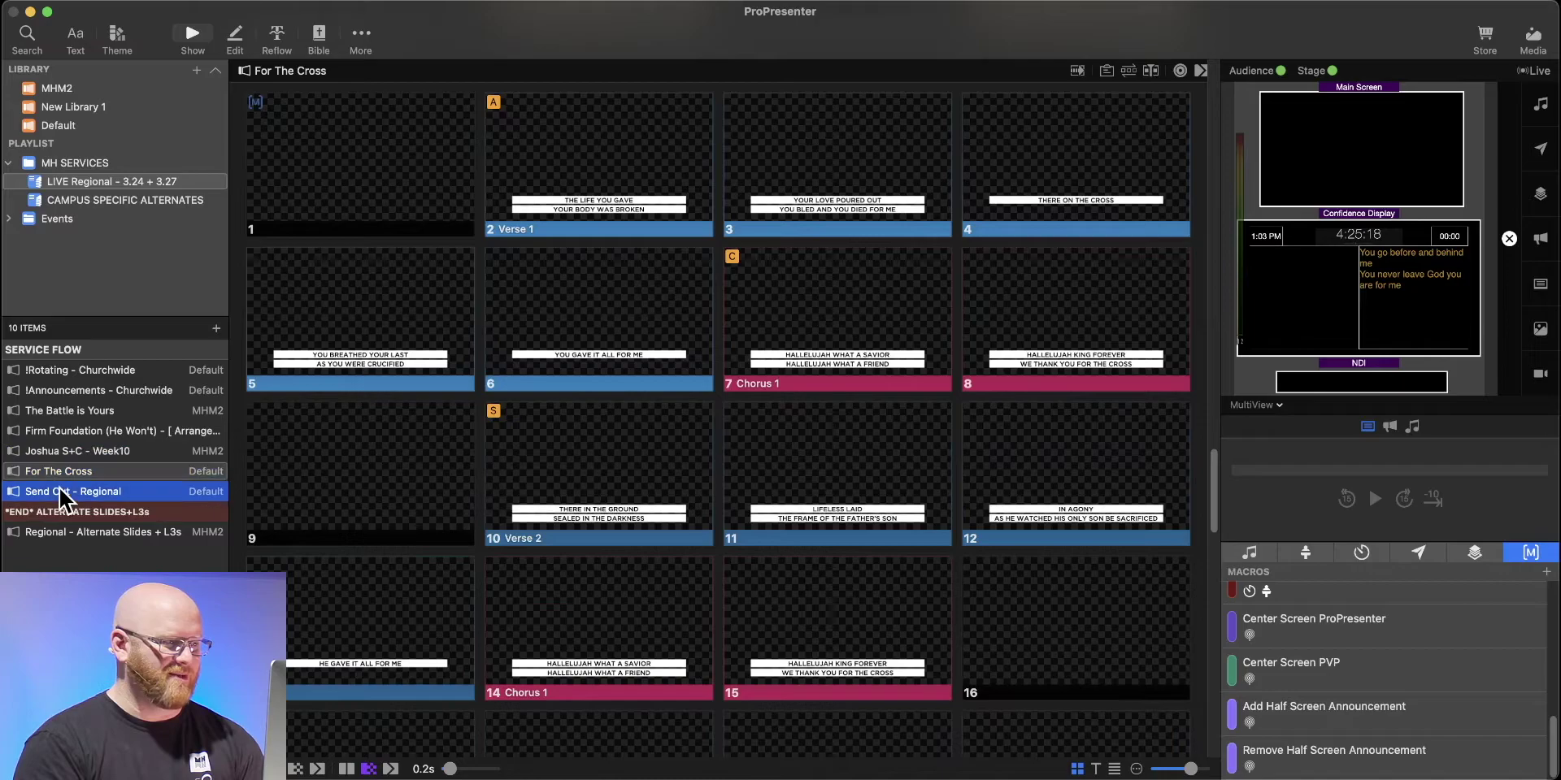
{"action": "left_click", "coordinate": [1063, 172]}
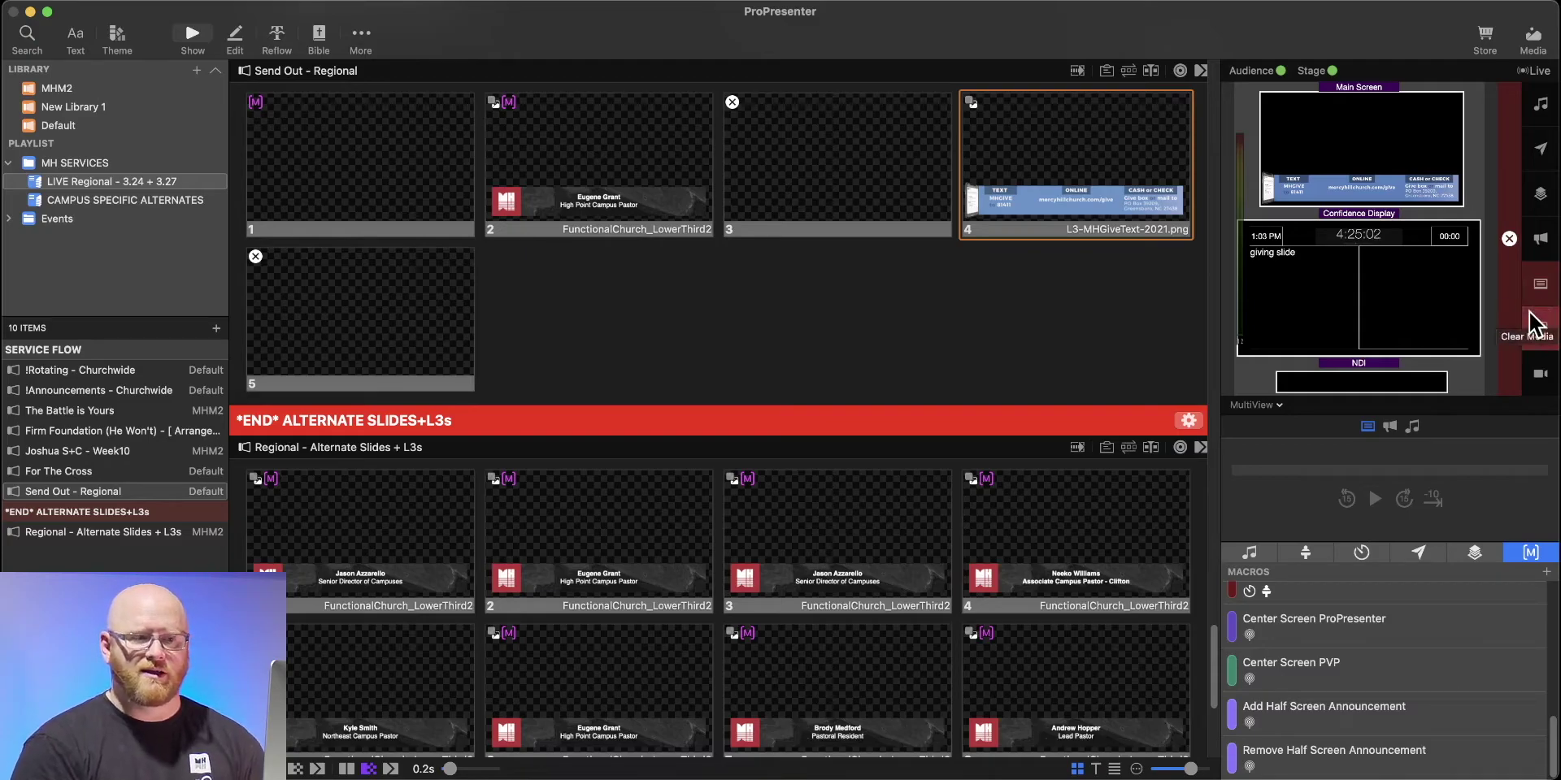
{"action": "left_click", "coordinate": [1510, 186]}
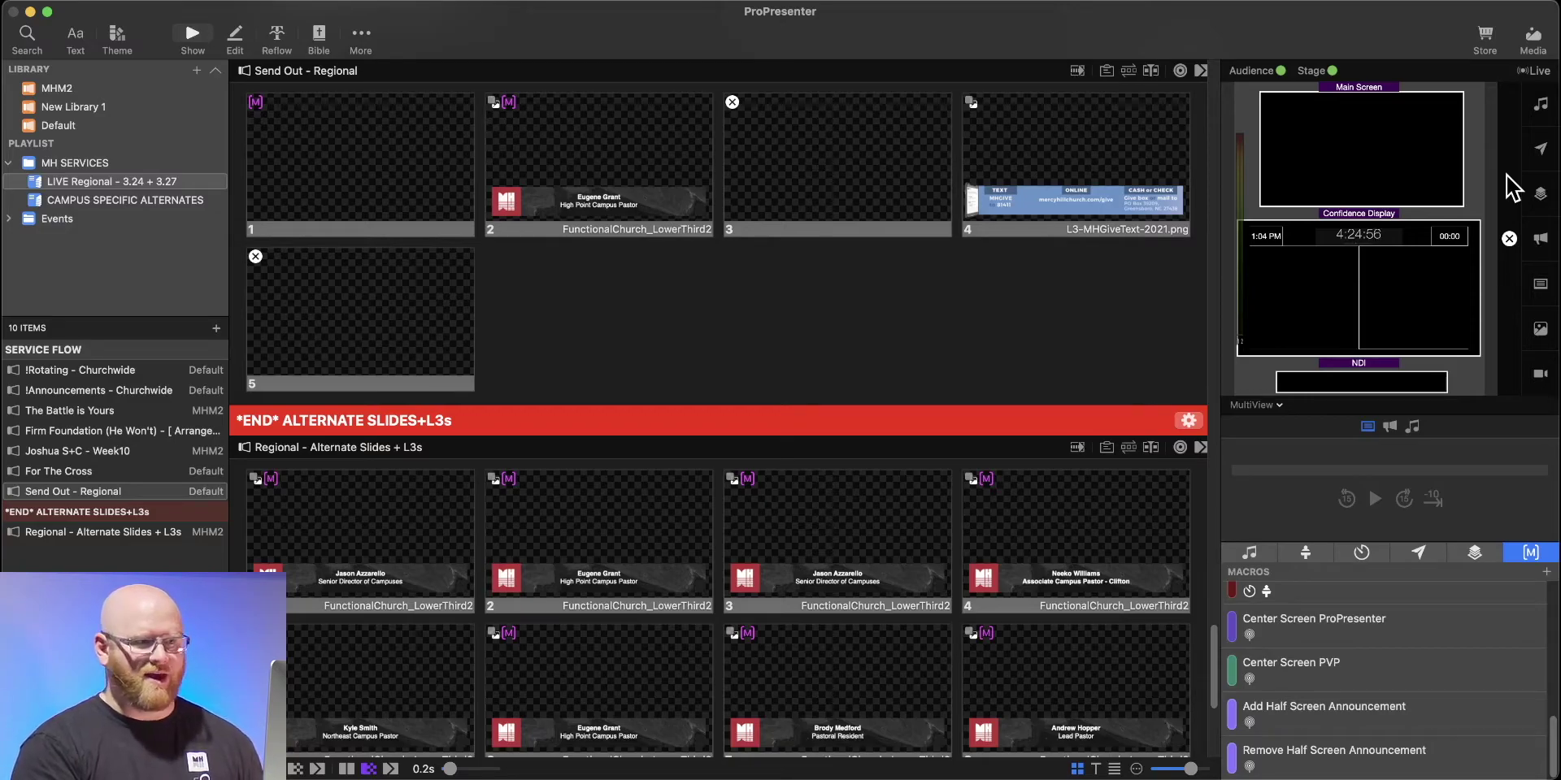
View the Slide Flexibility layer stack on the ProPresenter web page in Edge, then return to ProPresenter
{"action": "key", "text": "super+Tab"}
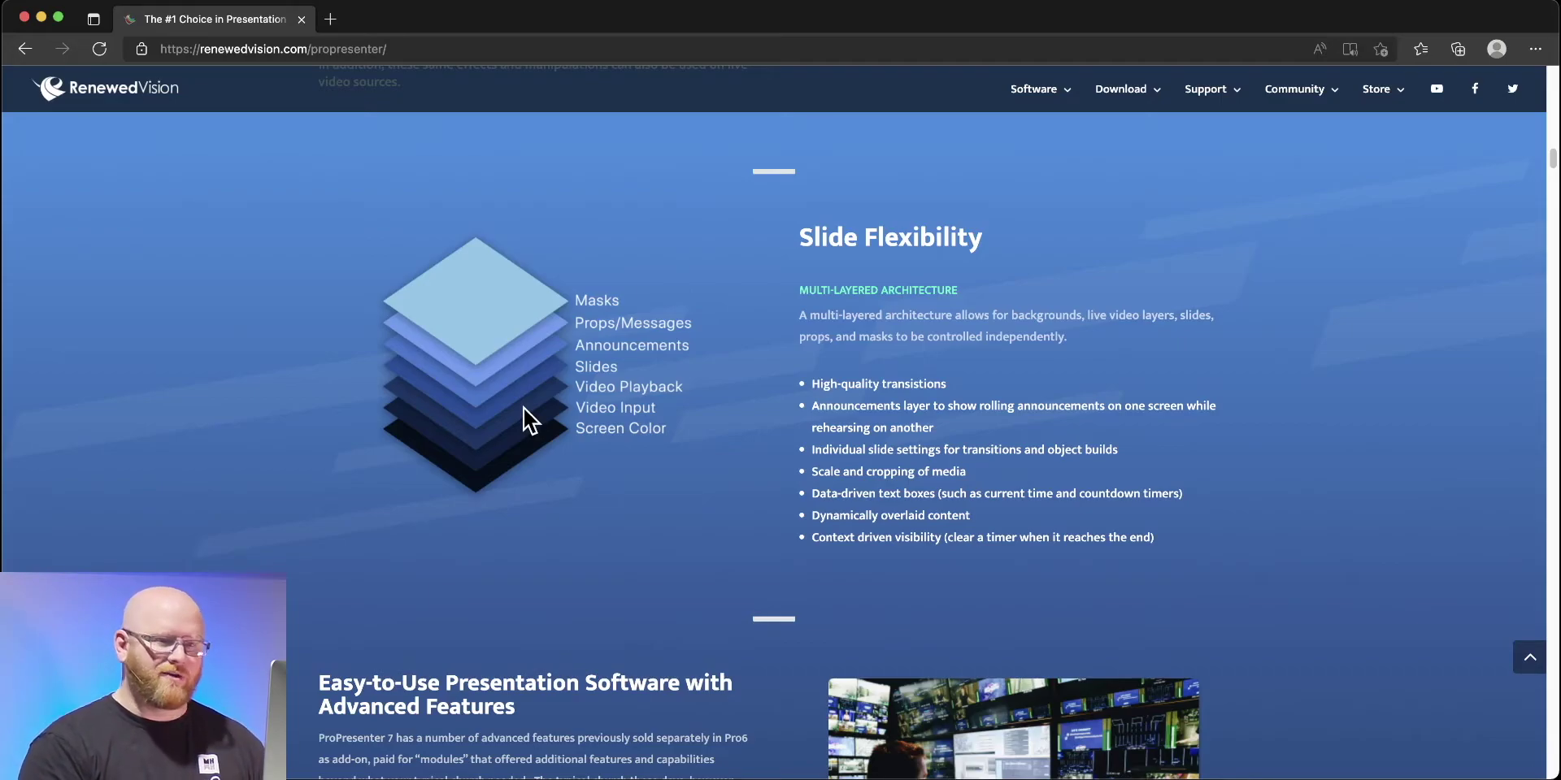
{"action": "key", "text": "super+Tab"}
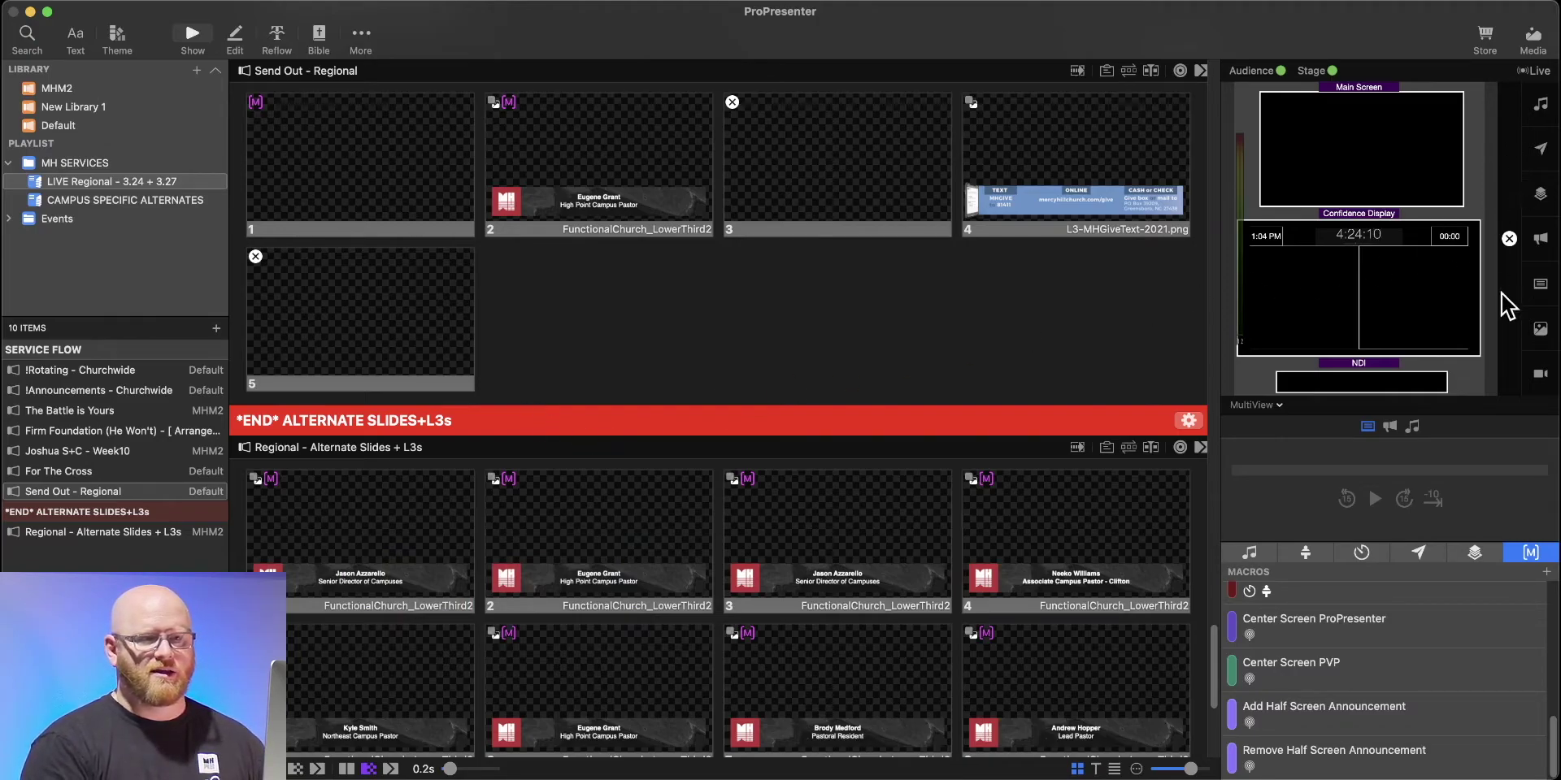
Open Configure Clear Groups from the clear column, reposition the window, and add a new group
{"action": "right_click", "coordinate": [1505, 179]}
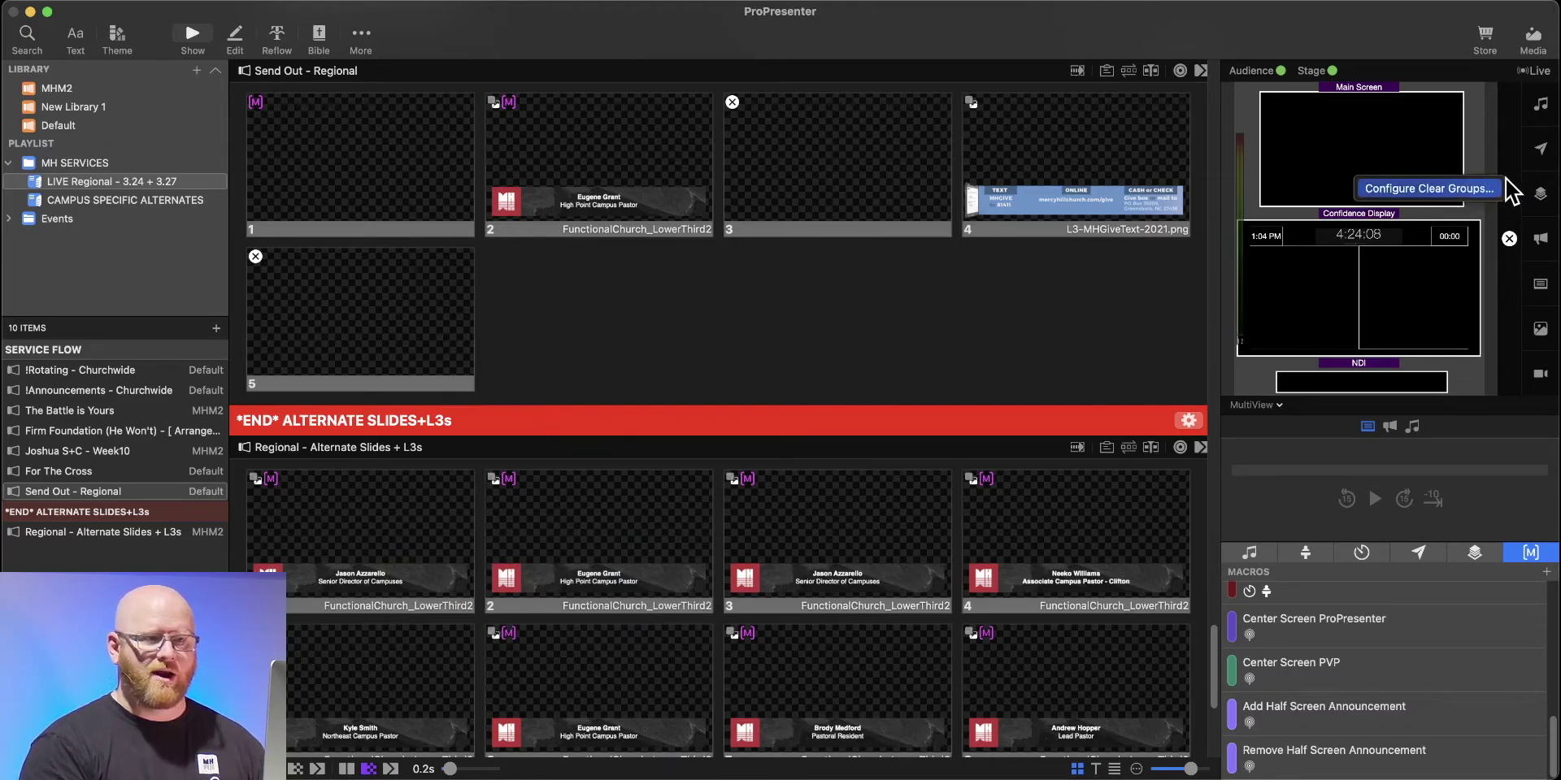
{"action": "left_click", "coordinate": [1458, 188]}
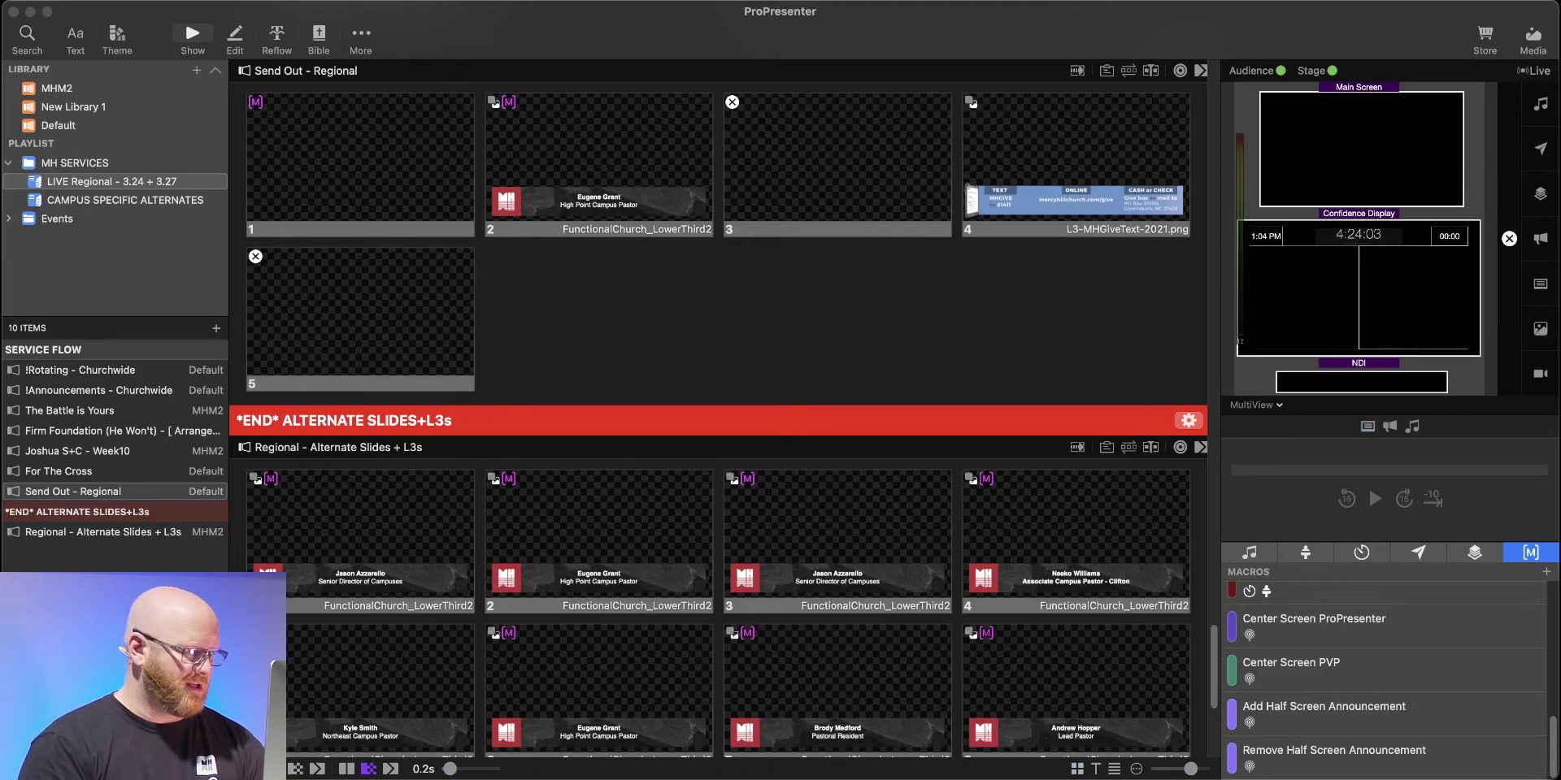
{"action": "left_click_drag", "start_coordinate": [832, 192], "coordinate": [954, 163]}
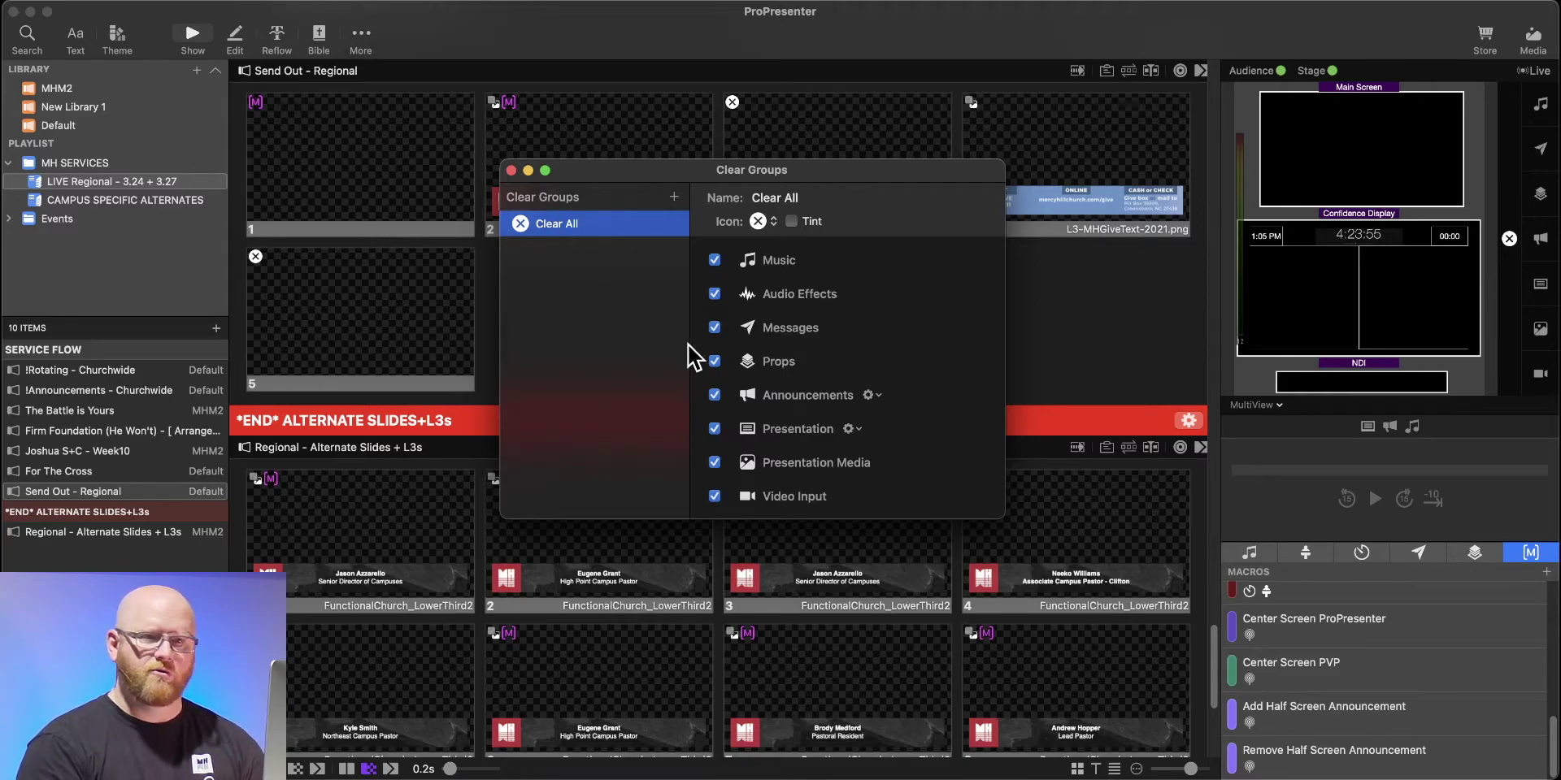
{"action": "left_click", "coordinate": [674, 197]}
Name the new clear group 'Example', have it clear Music, and give it a glasses icon
{"action": "type", "text": "Ex"}
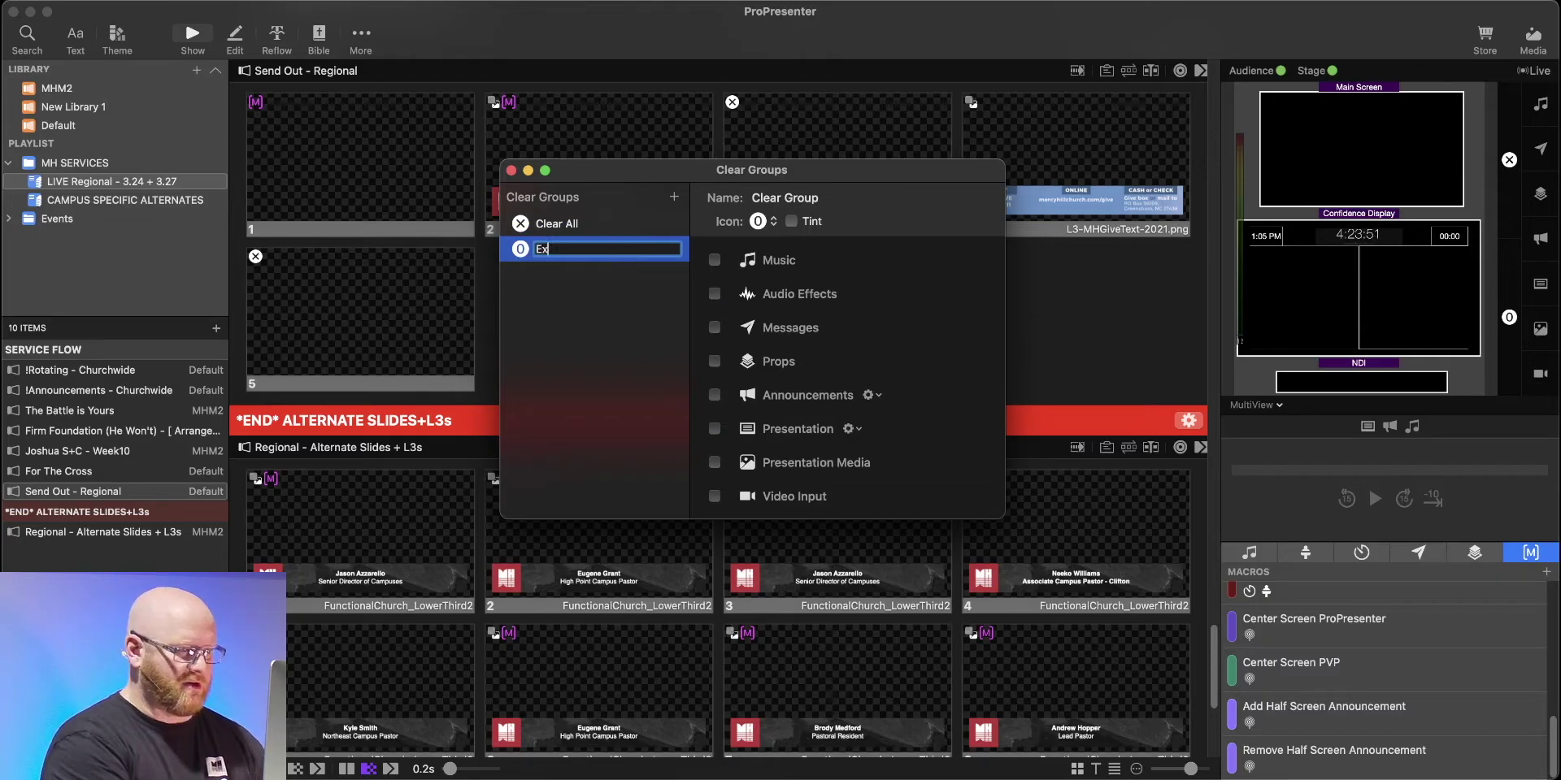
{"action": "type", "text": "ample"}
{"action": "key", "text": "Return"}
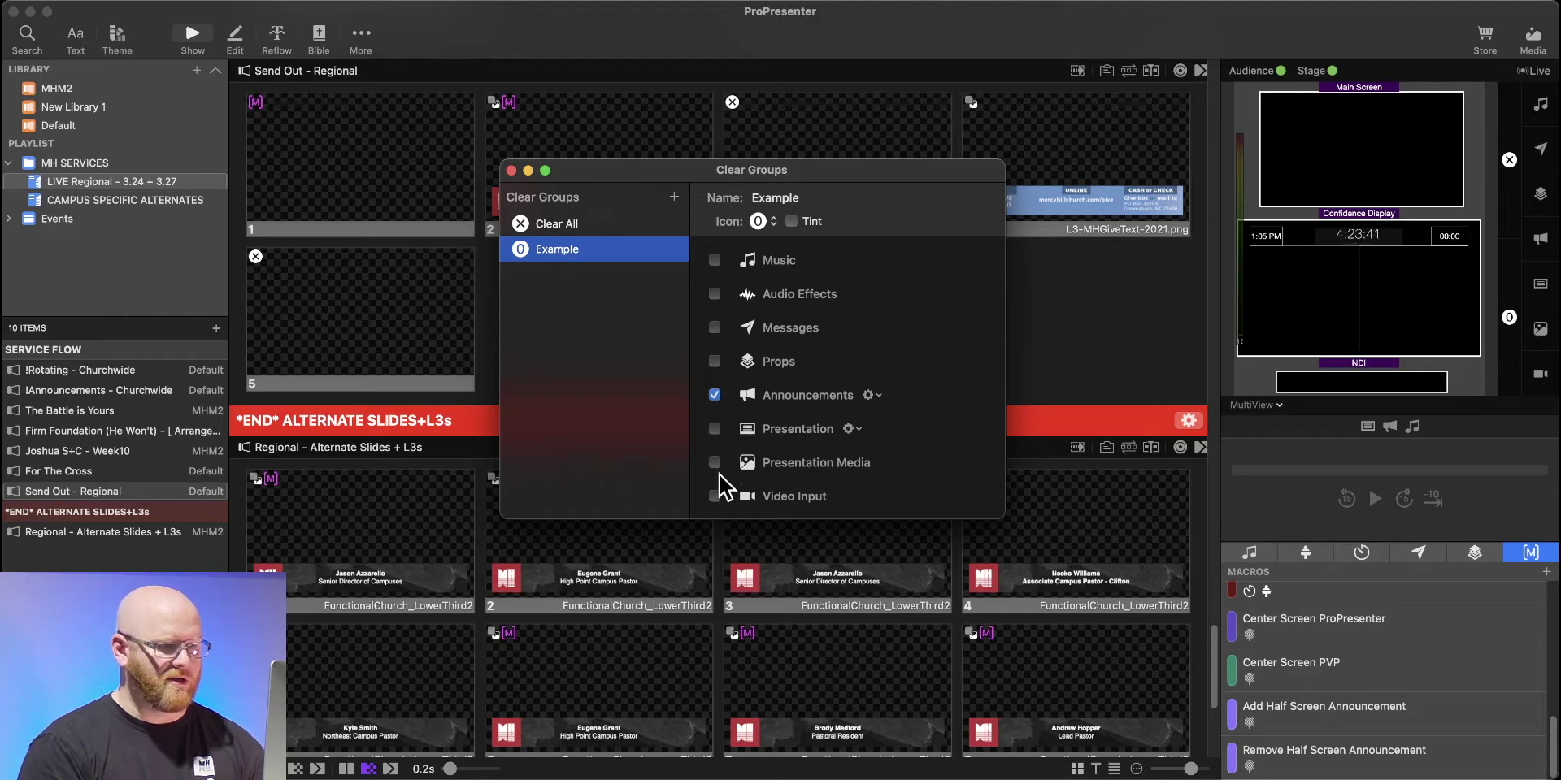
{"action": "left_click", "coordinate": [714, 260]}
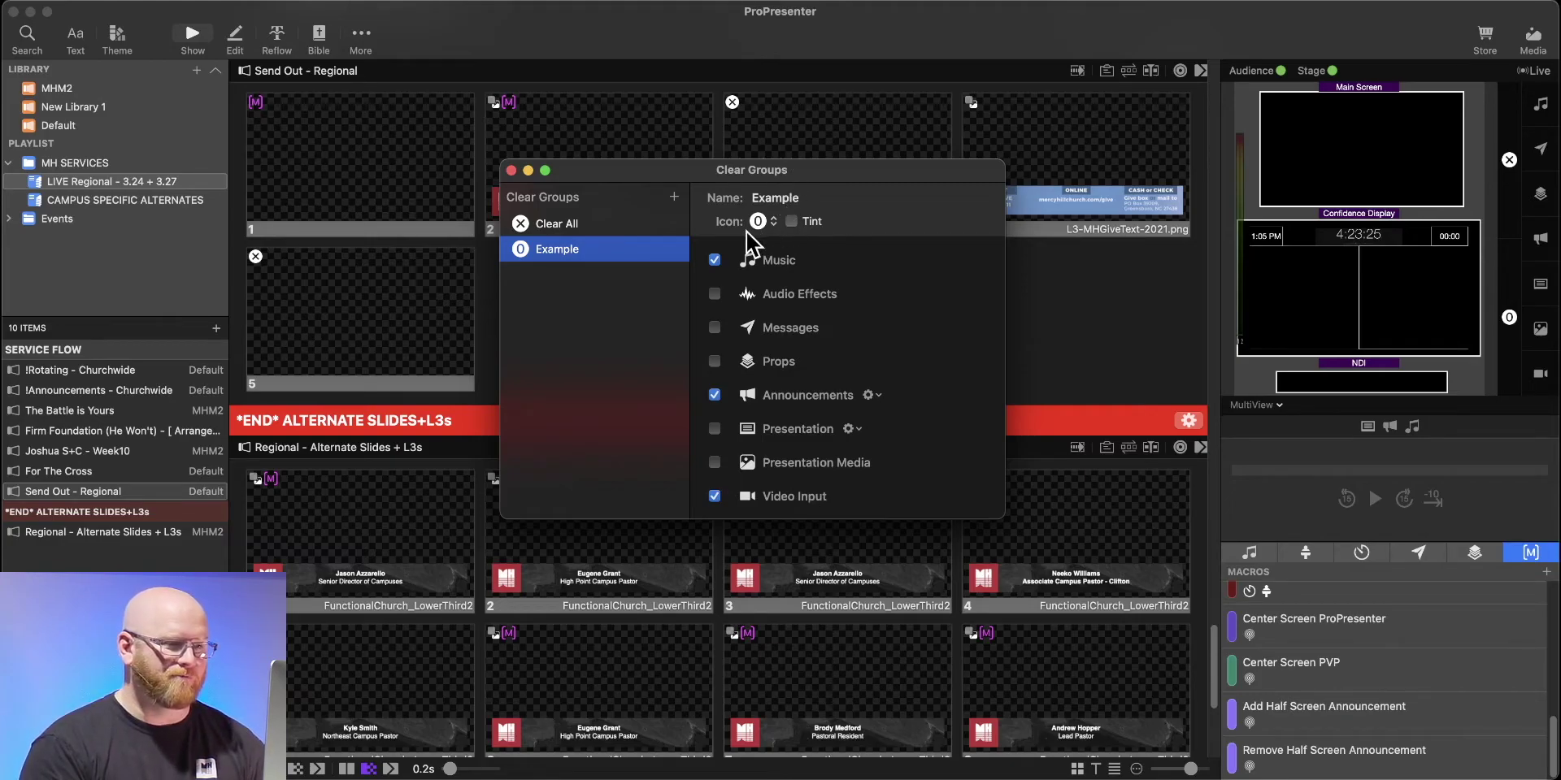
{"action": "left_click", "coordinate": [769, 221]}
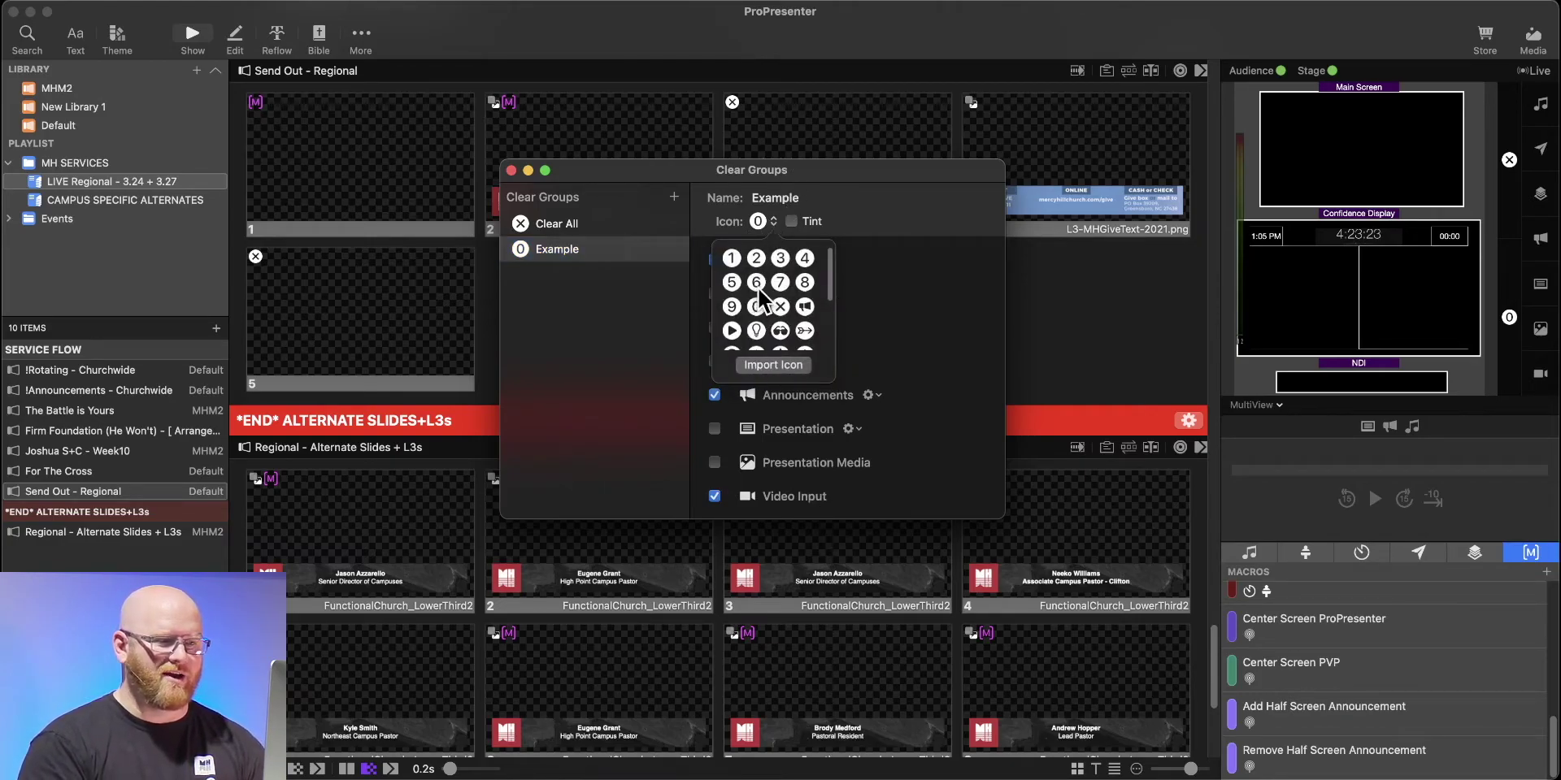
{"action": "left_click", "coordinate": [780, 330]}
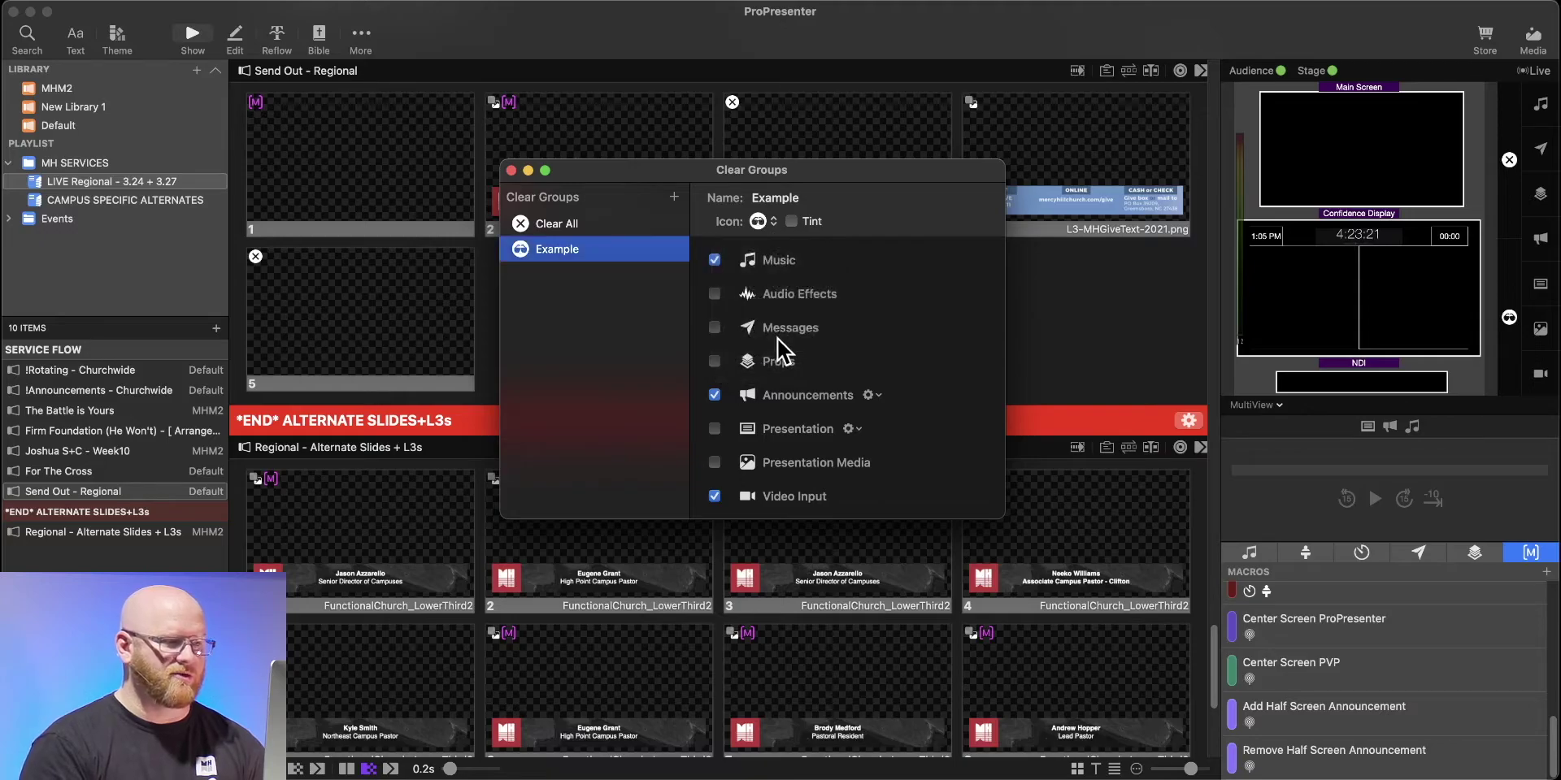
{"action": "left_click", "coordinate": [510, 171]}
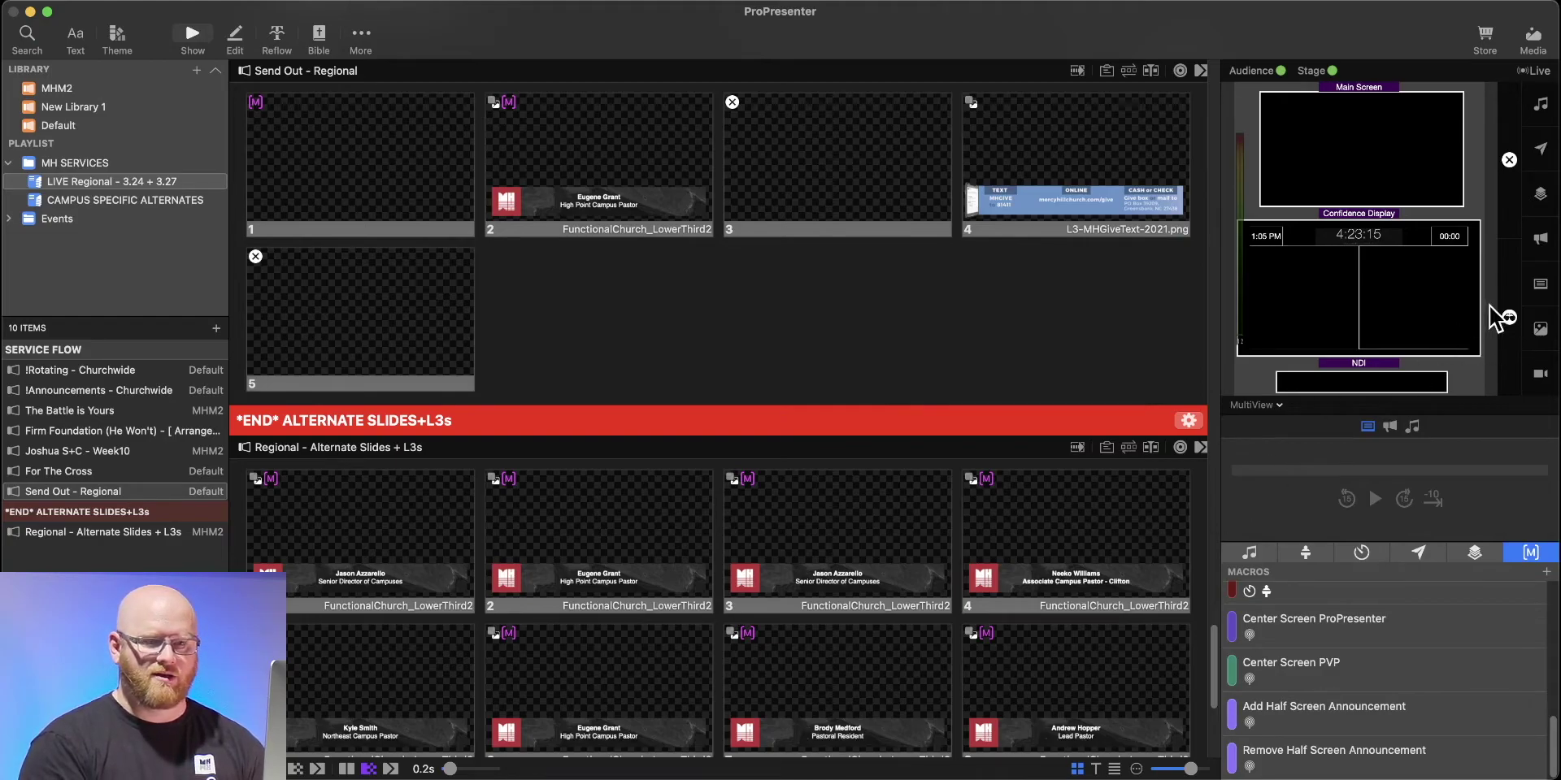
Send the slide 4 giving lower third live again, then blank every output with Clear All
{"action": "left_click", "coordinate": [1030, 195]}
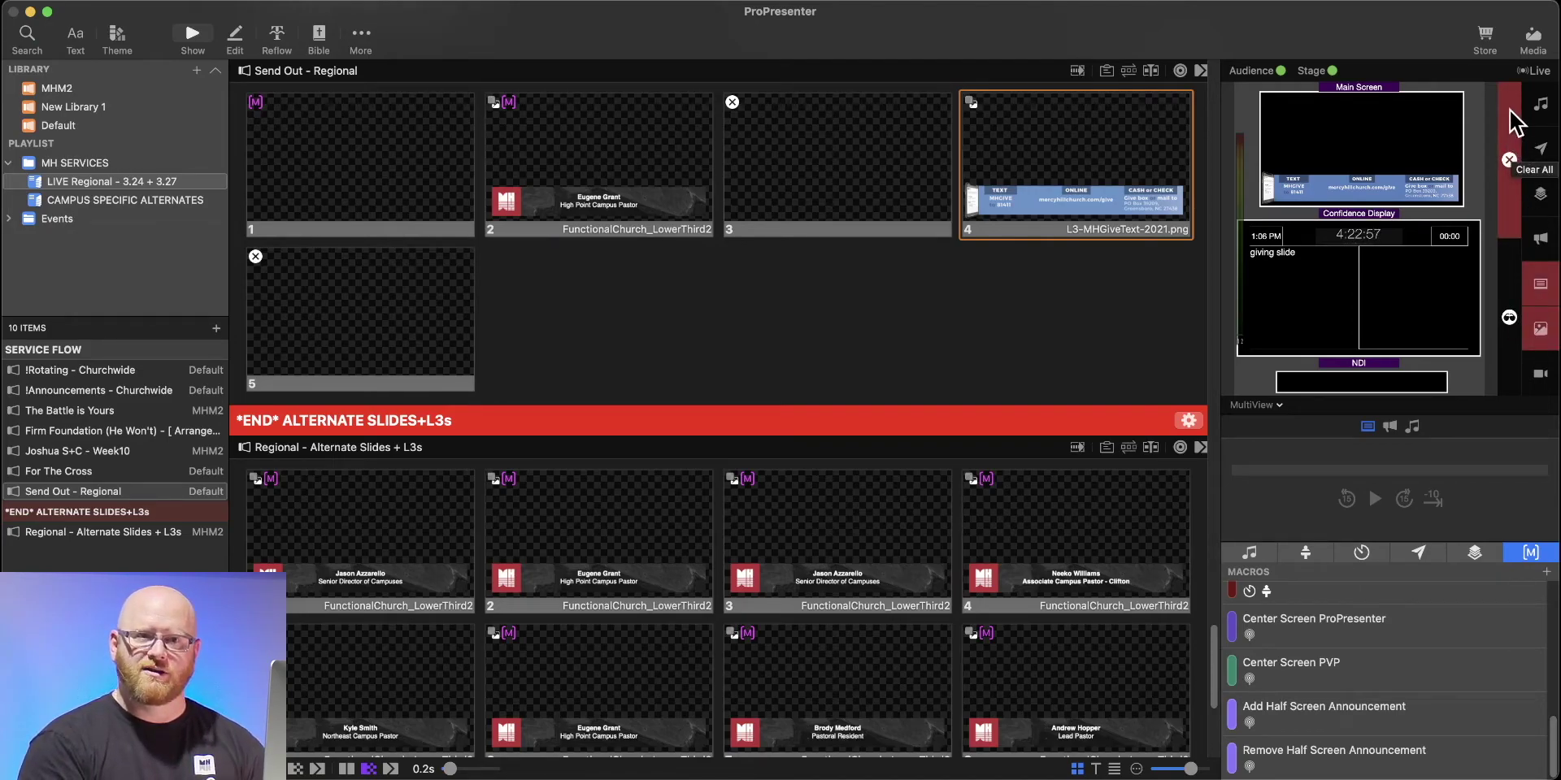
{"action": "left_click", "coordinate": [1510, 158]}
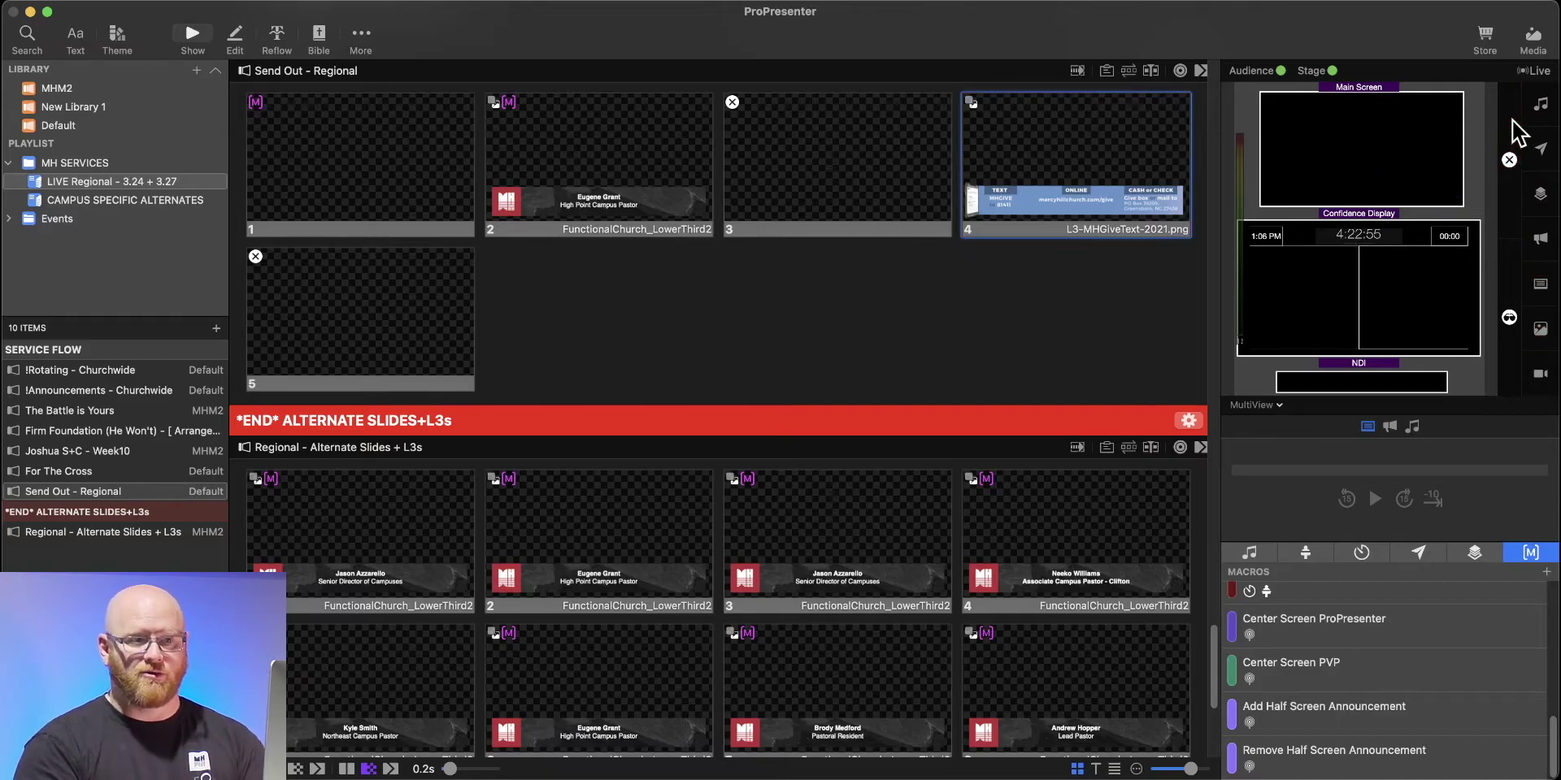
Delete the Example group in the Clear Groups configuration and close the window
{"action": "right_click", "coordinate": [1504, 210]}
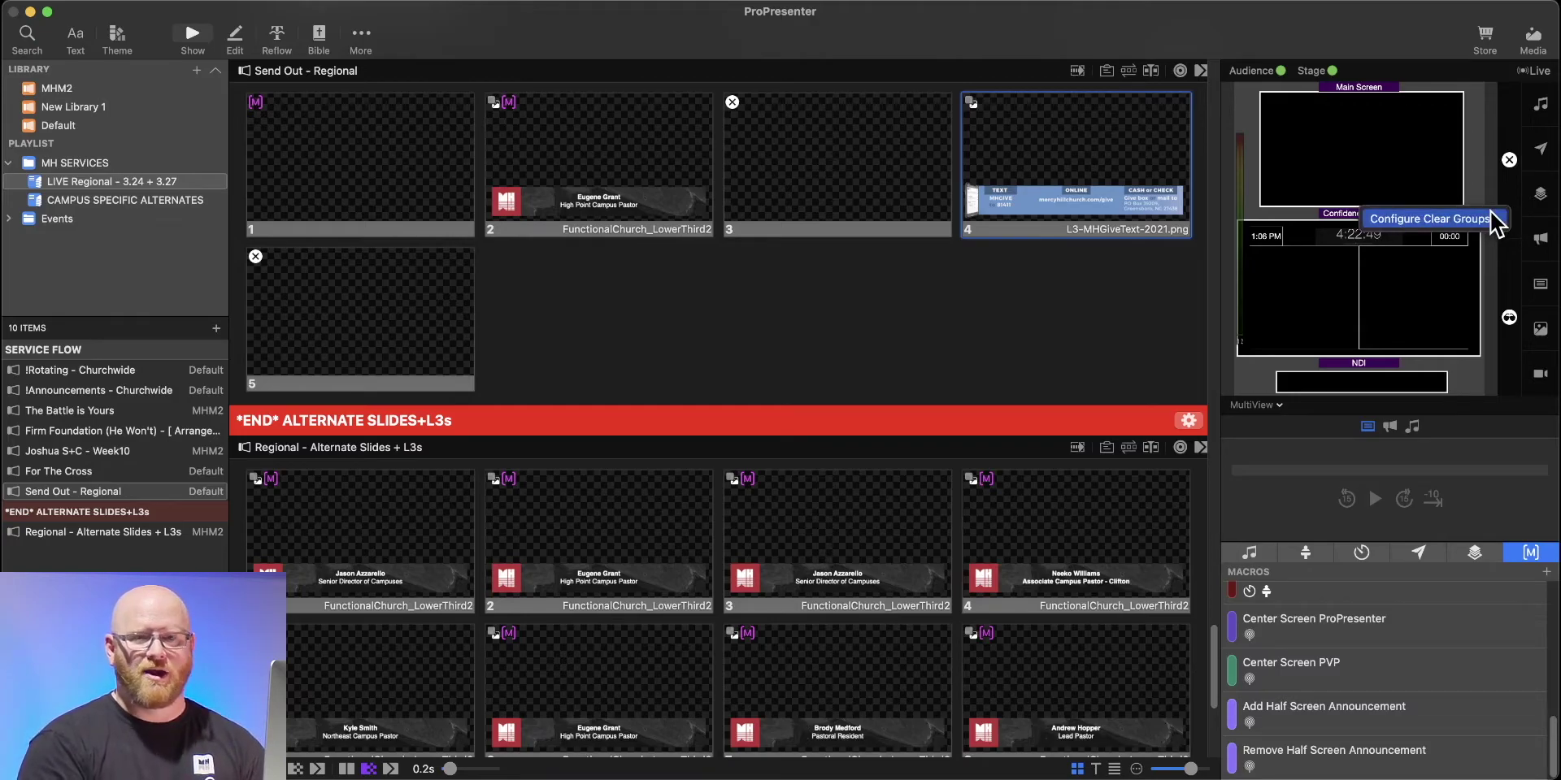
{"action": "left_click", "coordinate": [1455, 219]}
{"action": "right_click", "coordinate": [578, 250]}
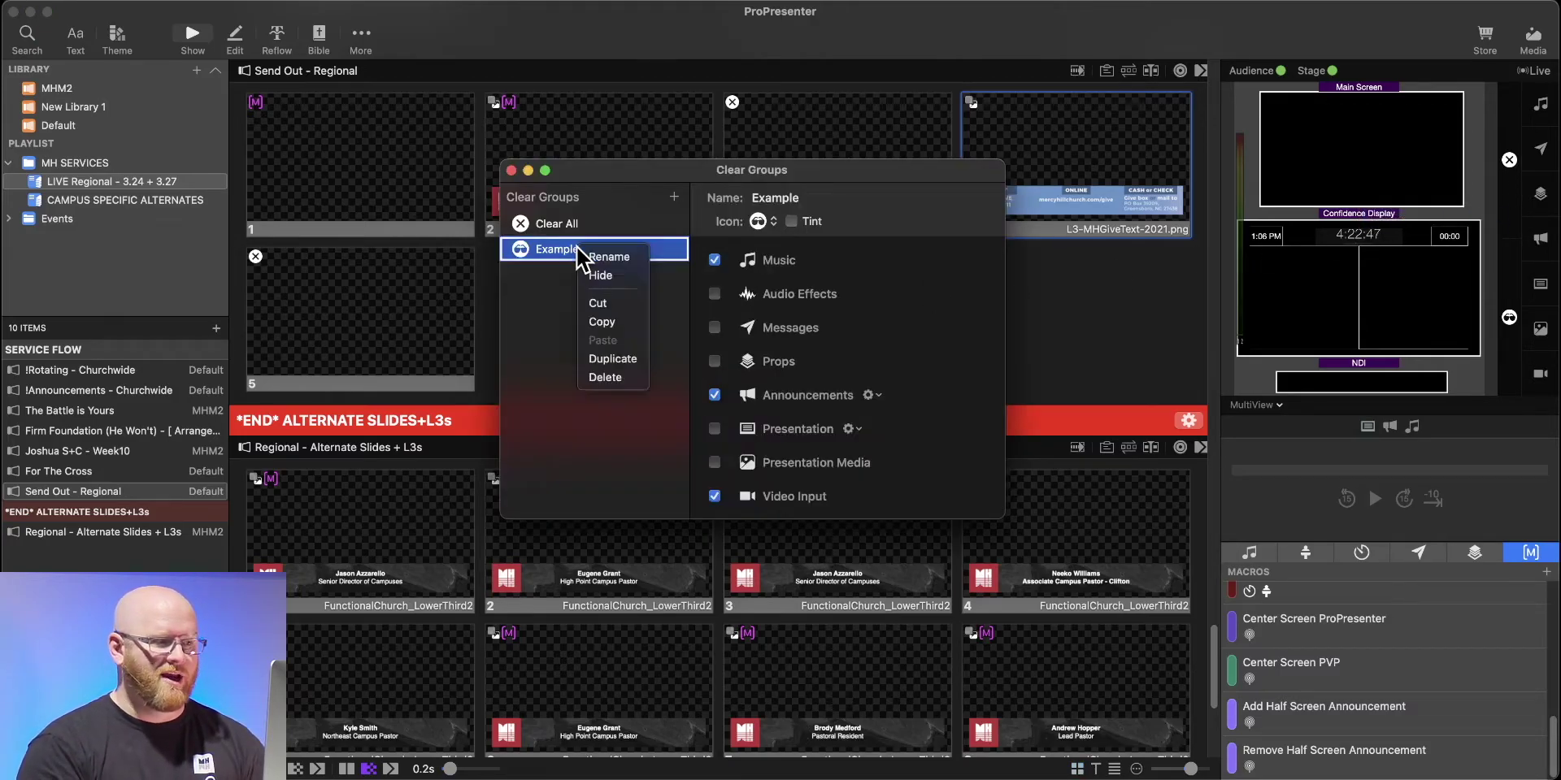
{"action": "left_click", "coordinate": [611, 379]}
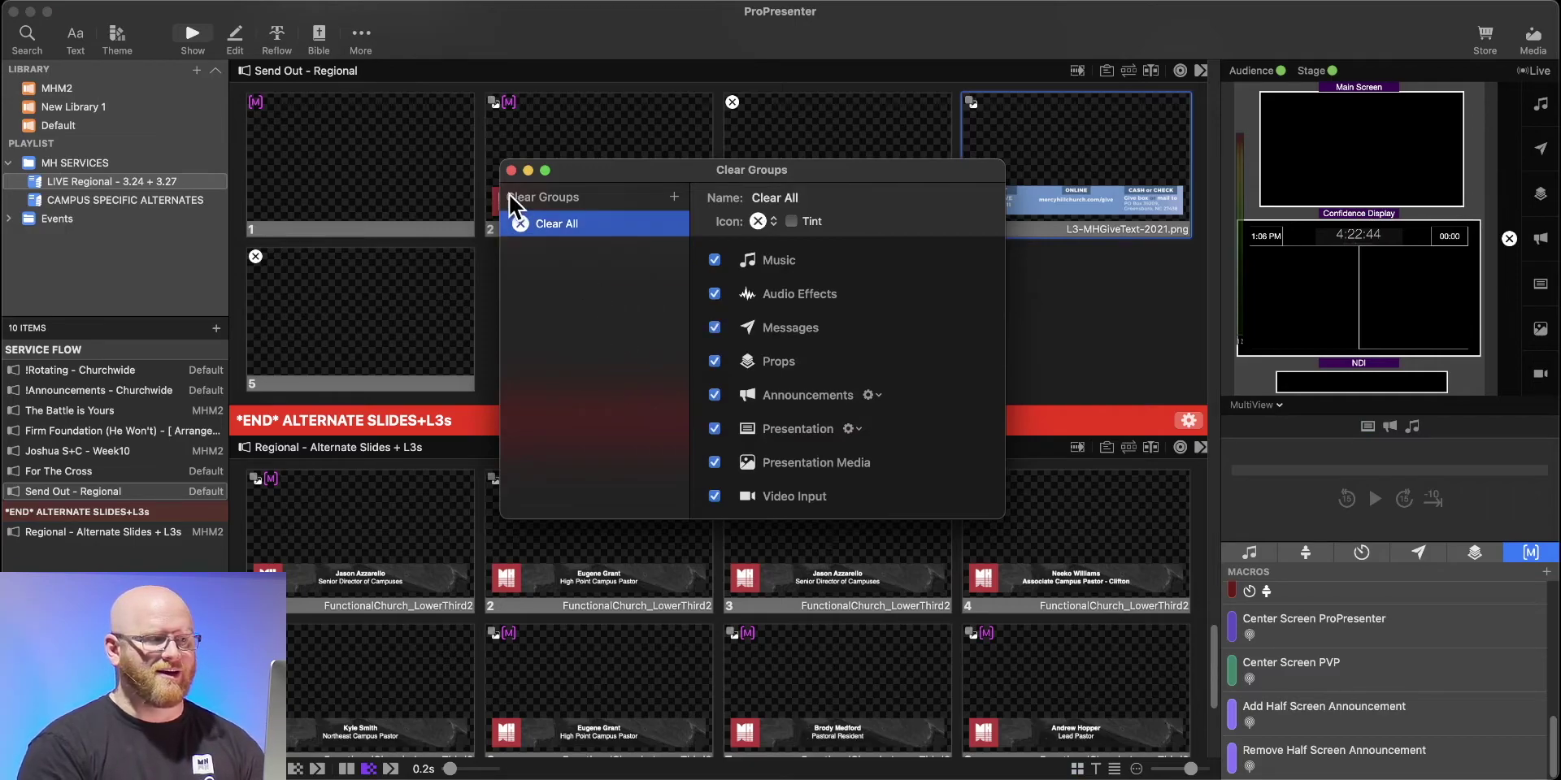
{"action": "left_click", "coordinate": [511, 172]}
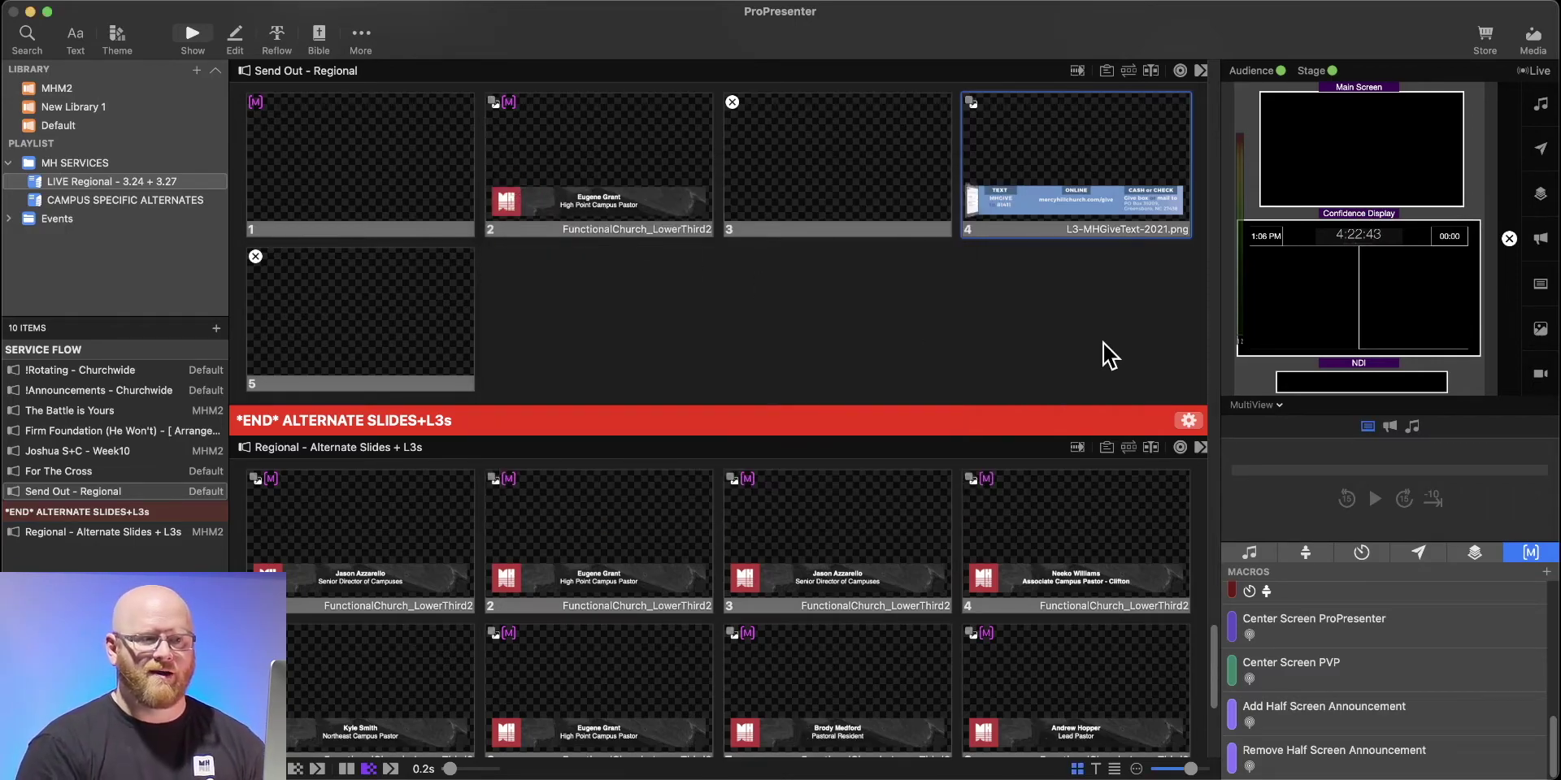